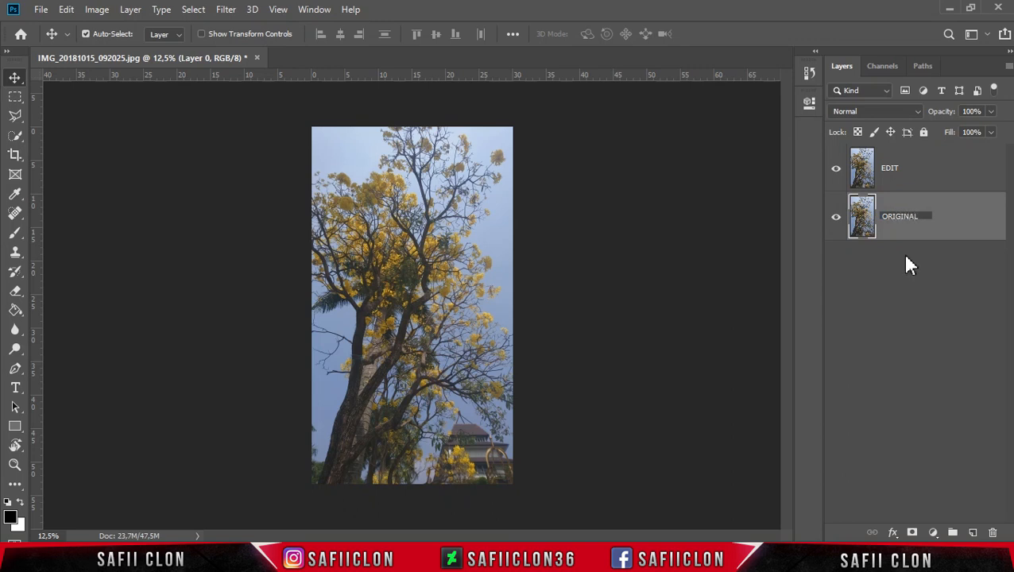
# - Finish naming the lower layer ORIGINAL and convert the EDIT layer to a smart object
pyautogui.click(935, 224)
pyautogui.click(924, 177)
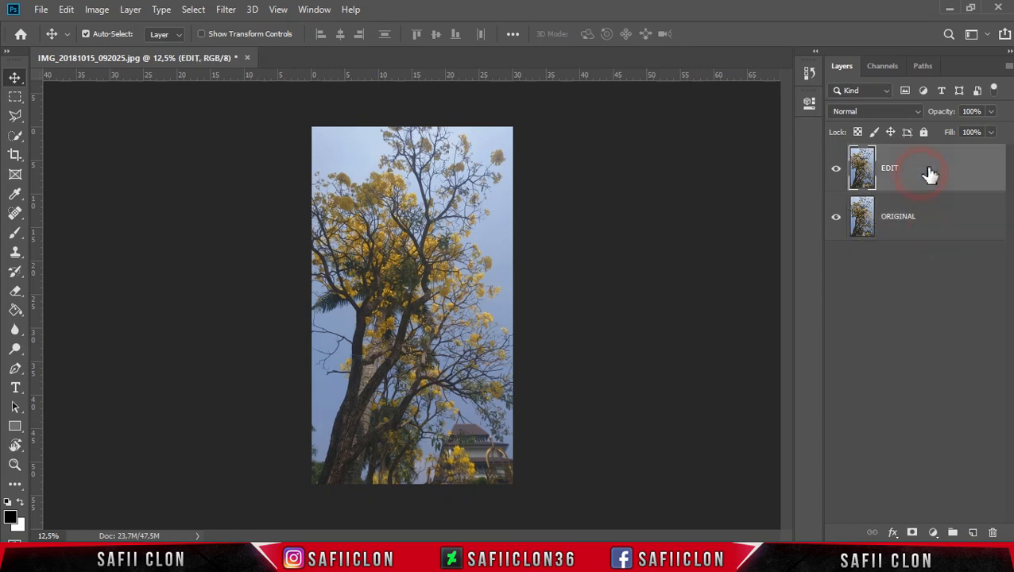
pyautogui.rightClick(926, 172)
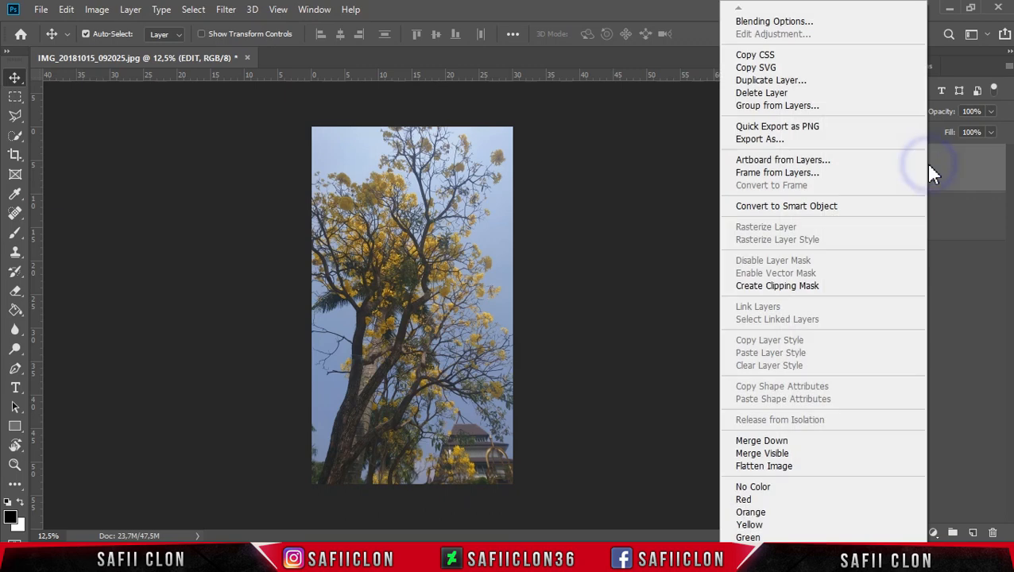
pyautogui.click(828, 206)
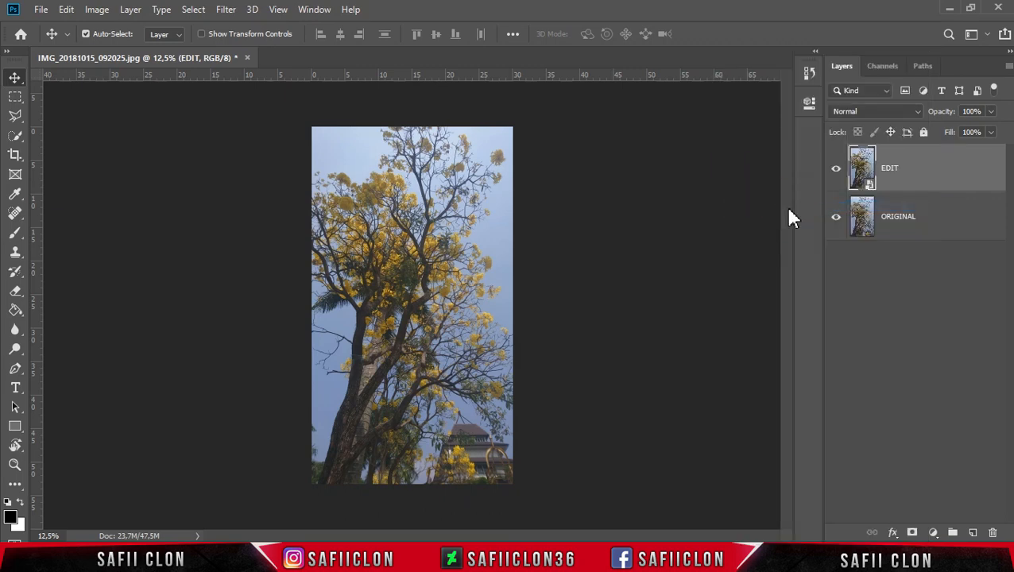
# - Start the Camera Raw Filter on the EDIT layer, warm the Temperature slightly and set Tint to +3
pyautogui.click(226, 11)
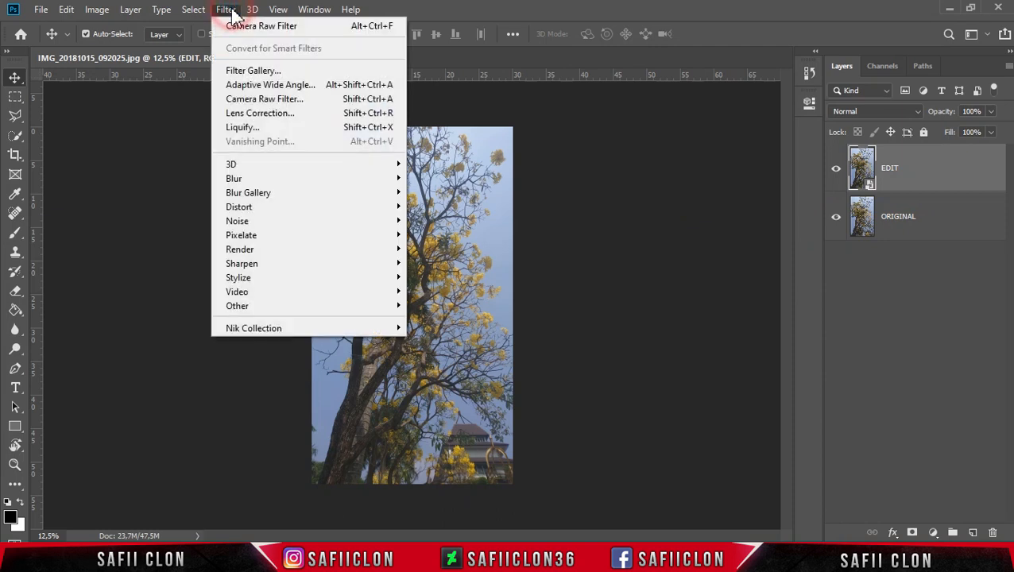
pyautogui.click(273, 99)
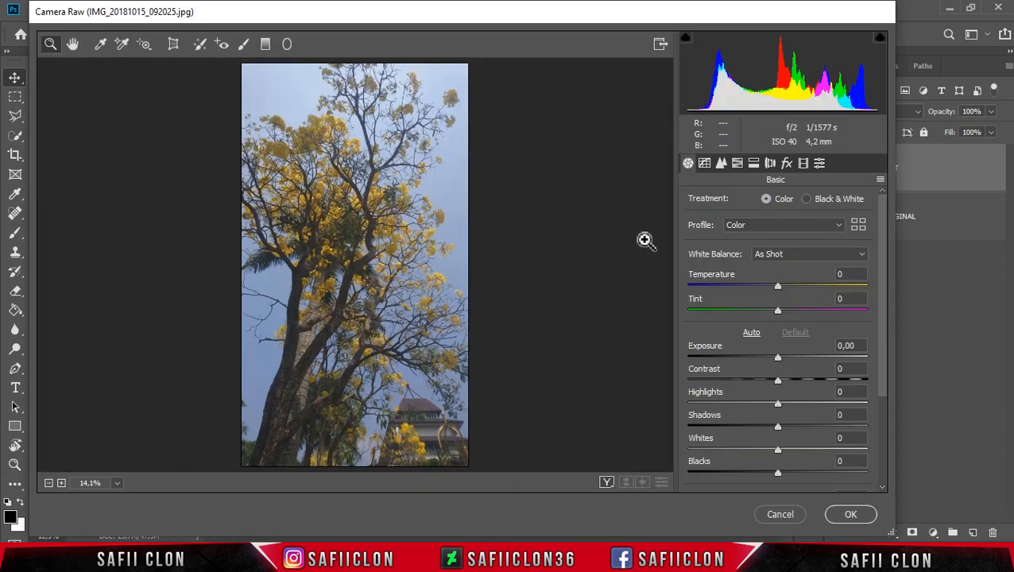
pyautogui.moveTo(779, 287); pyautogui.dragTo(780, 311)
pyautogui.moveTo(885, 350); pyautogui.dragTo(888, 414)
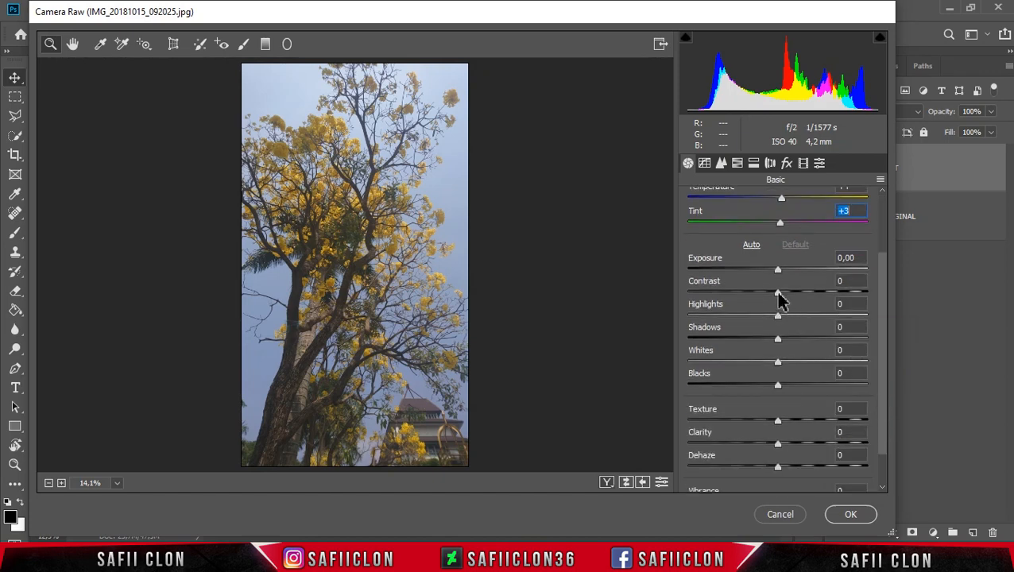
# - Set Contrast to +38, Highlights to -77, Shadows to +32, Whites to +34 and Blacks to -18
pyautogui.moveTo(778, 294); pyautogui.dragTo(710, 318)
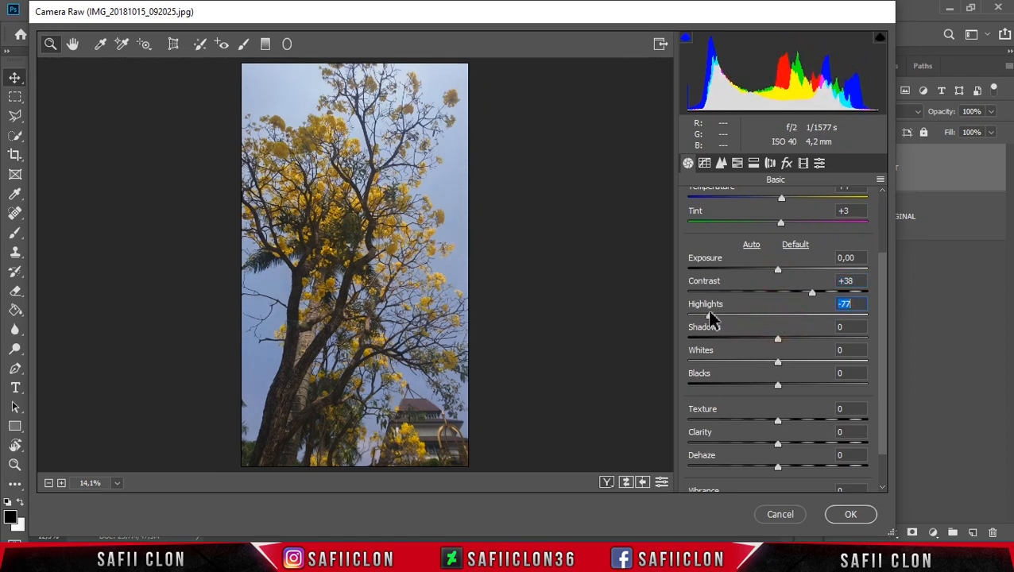
pyautogui.moveTo(778, 341); pyautogui.dragTo(805, 341)
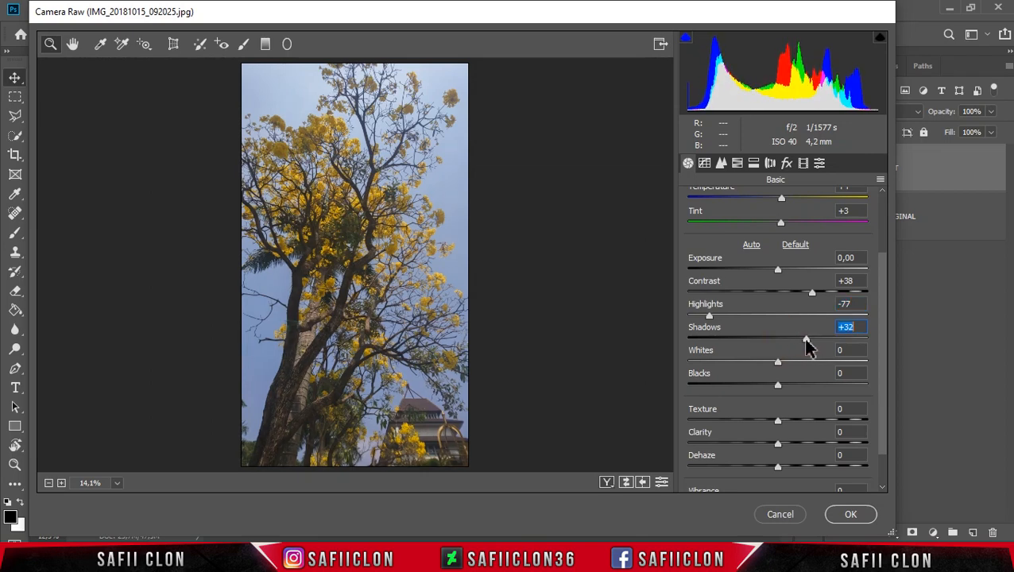
pyautogui.moveTo(782, 367); pyautogui.dragTo(760, 385)
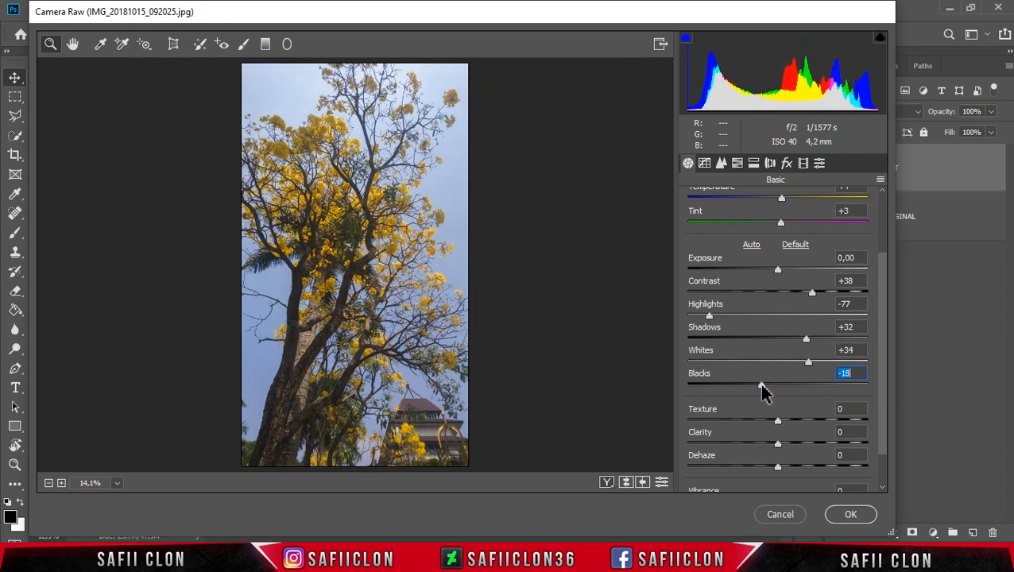
# - Set Texture to +26, Clarity to +11 and Dehaze to -5, and raise the sharpening Amount to 18
pyautogui.moveTo(777, 421); pyautogui.dragTo(804, 428)
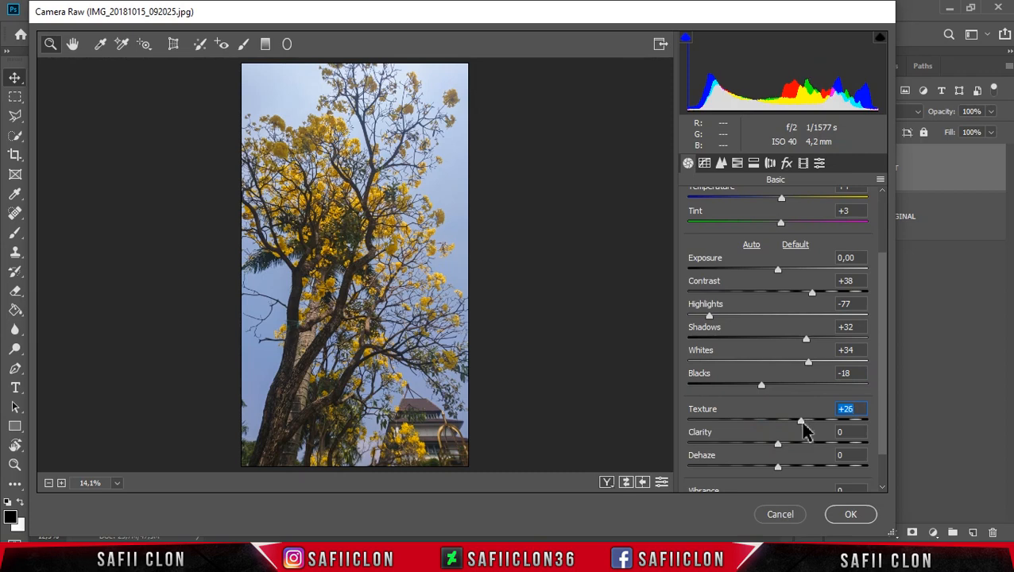
pyautogui.moveTo(778, 447); pyautogui.dragTo(773, 468)
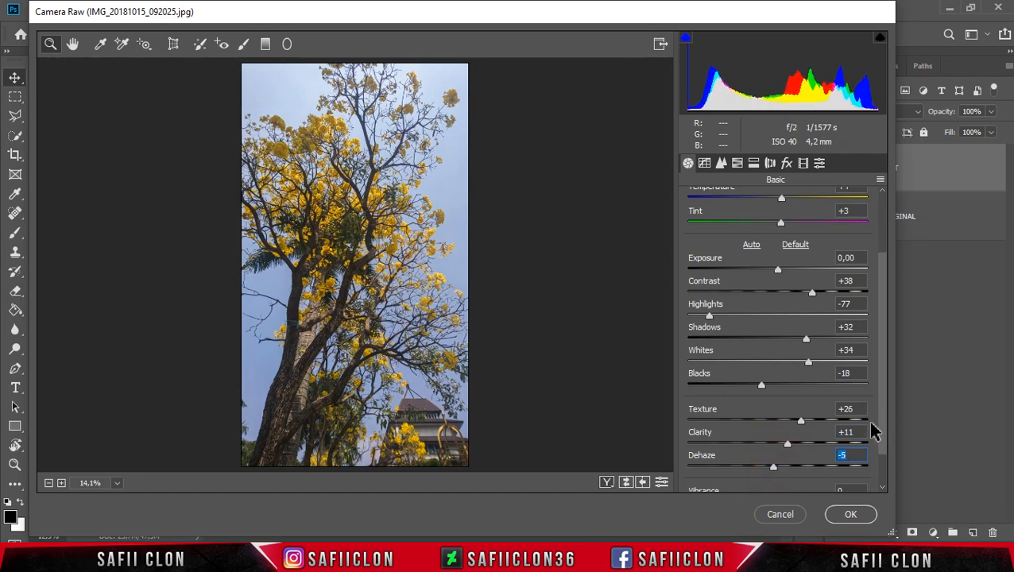
pyautogui.click(724, 169)
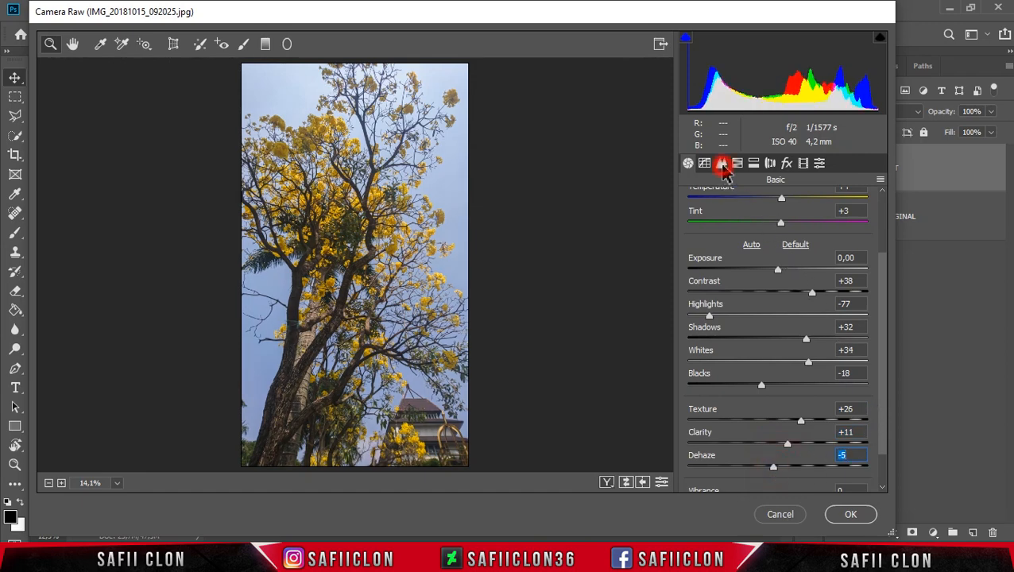
pyautogui.moveTo(692, 227); pyautogui.dragTo(704, 225)
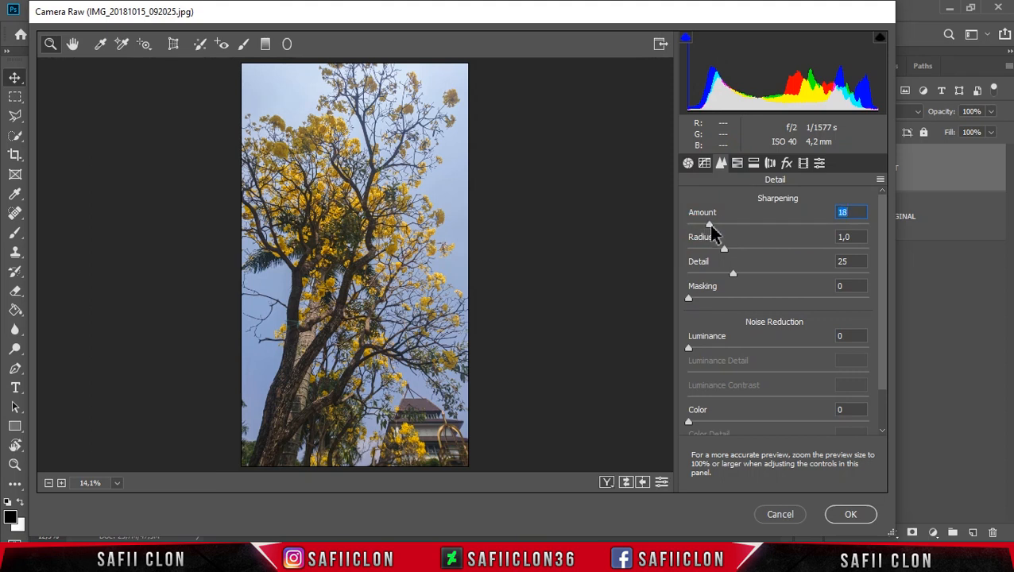
# - Shift the HSL hues: Yellows -16, Greens -23, Aquas +63, Blues -8 and Purples -43
pyautogui.click(737, 165)
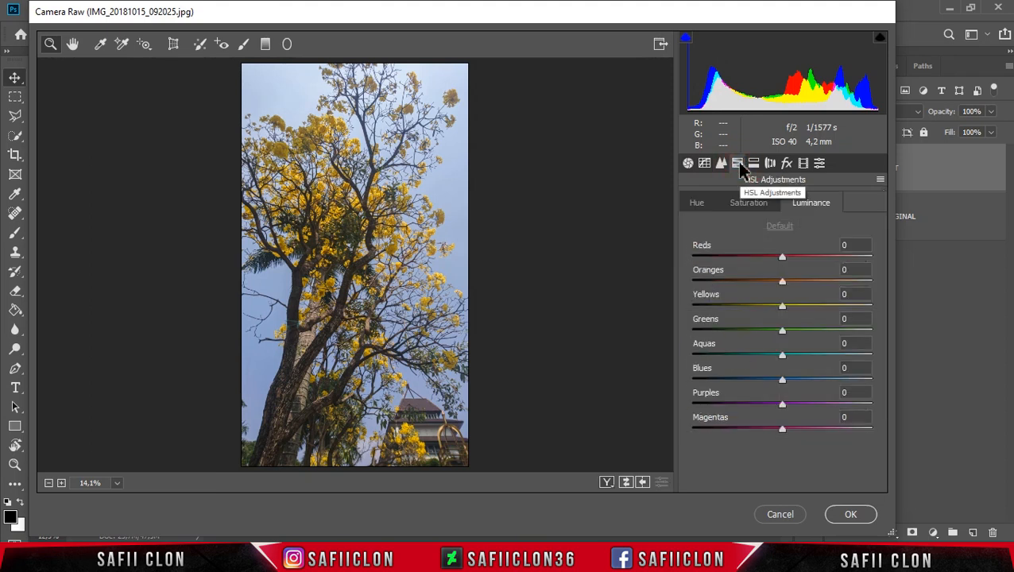
pyautogui.click(699, 205)
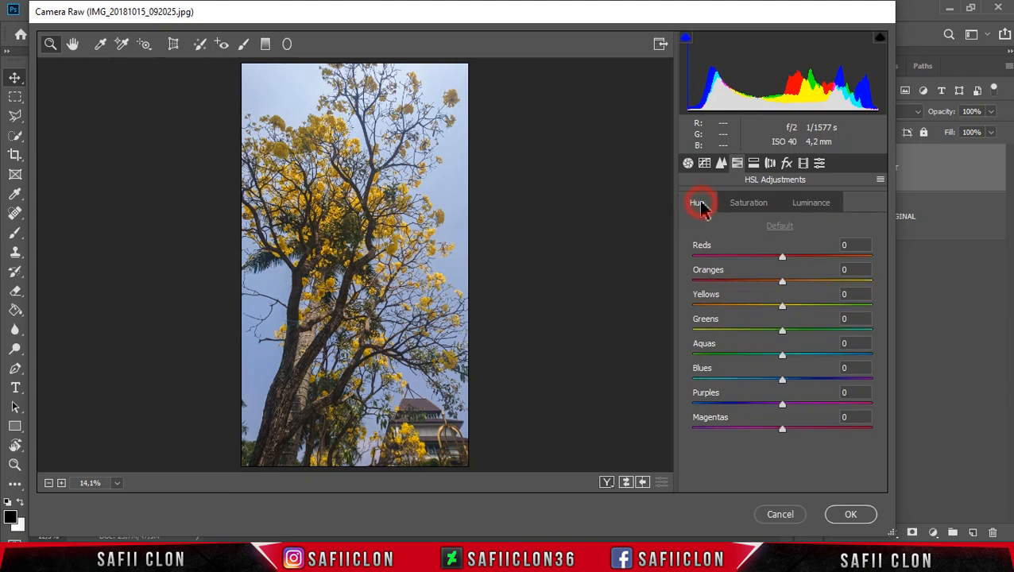
pyautogui.moveTo(782, 310); pyautogui.dragTo(841, 359)
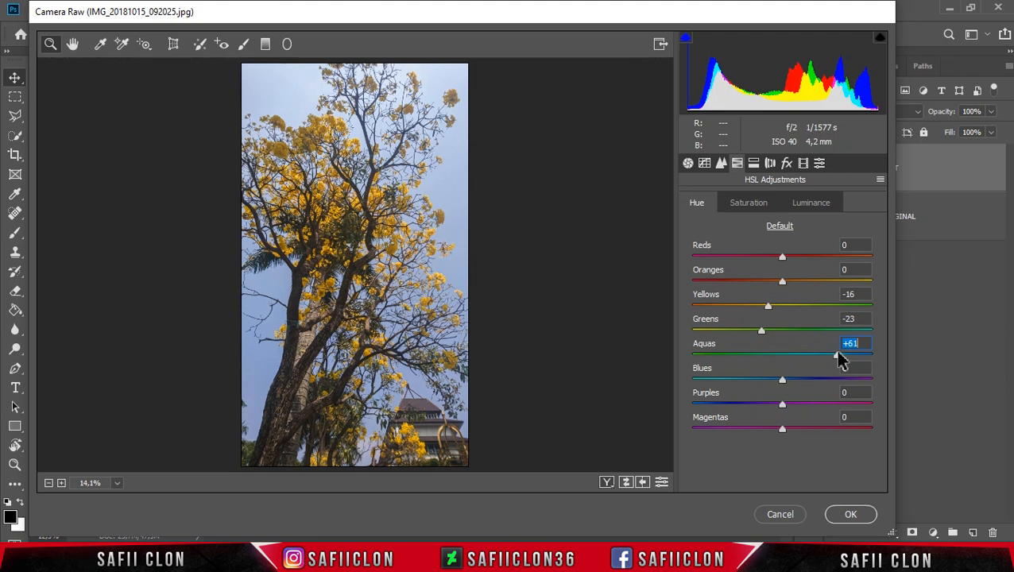
pyautogui.click(783, 382)
pyautogui.moveTo(783, 385); pyautogui.dragTo(747, 405)
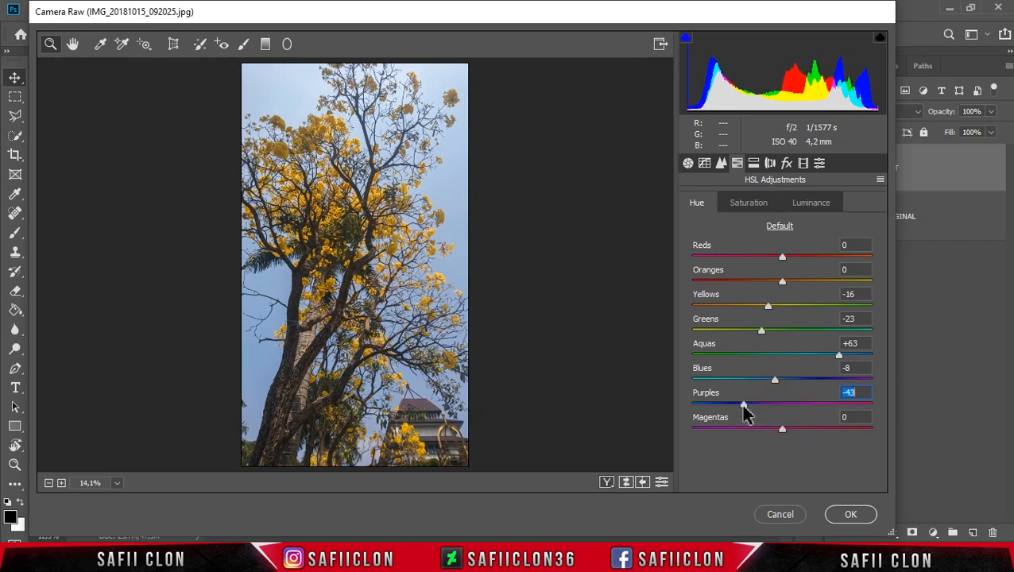
# - Raise the HSL saturation: Yellows +49, Greens +22, Aquas +41 and Blues +73
pyautogui.click(745, 203)
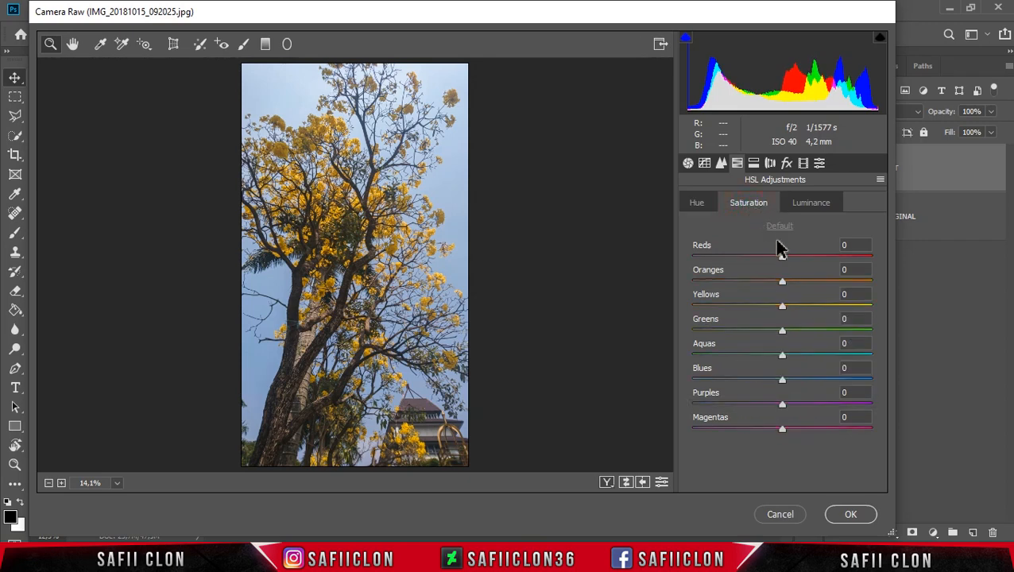
pyautogui.click(784, 308)
pyautogui.moveTo(785, 311); pyautogui.dragTo(810, 310)
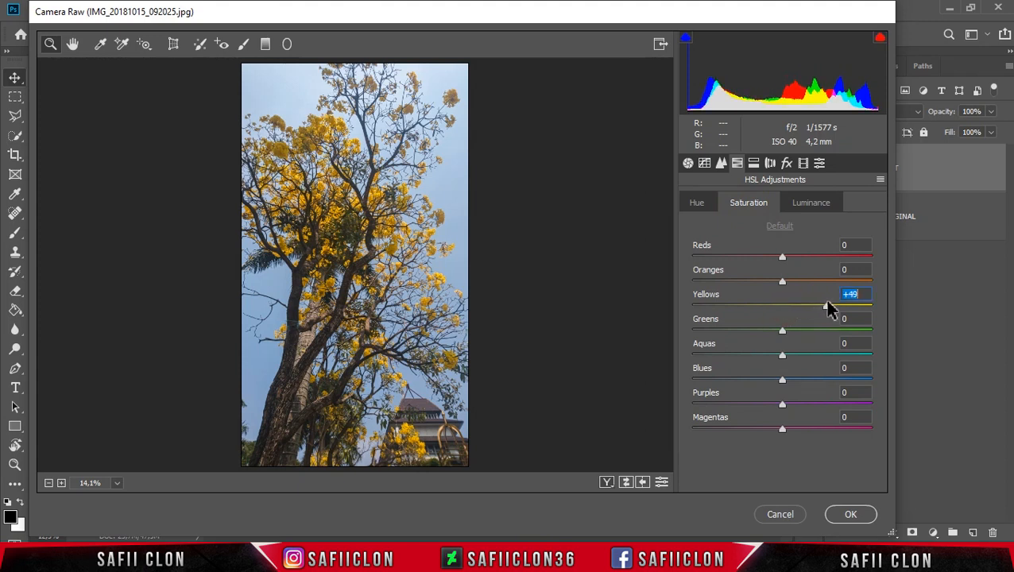
pyautogui.moveTo(783, 332); pyautogui.dragTo(806, 338)
pyautogui.moveTo(783, 357); pyautogui.dragTo(818, 359)
pyautogui.moveTo(782, 379); pyautogui.dragTo(847, 382)
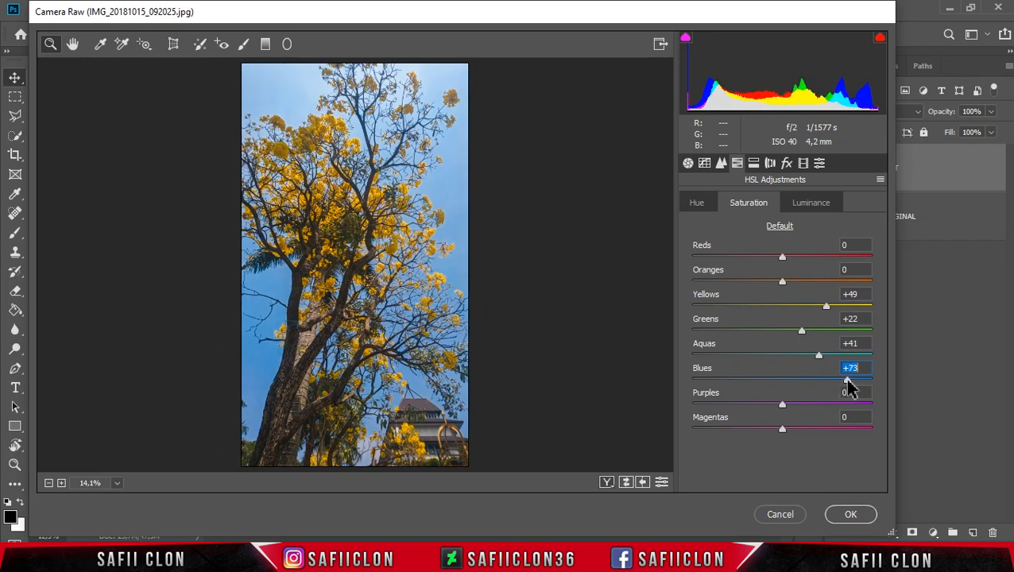
# - Adjust the HSL luminance: Oranges +18, Yellows +17, Aquas +18 and Blues -11
pyautogui.click(814, 205)
pyautogui.moveTo(782, 283); pyautogui.dragTo(801, 284)
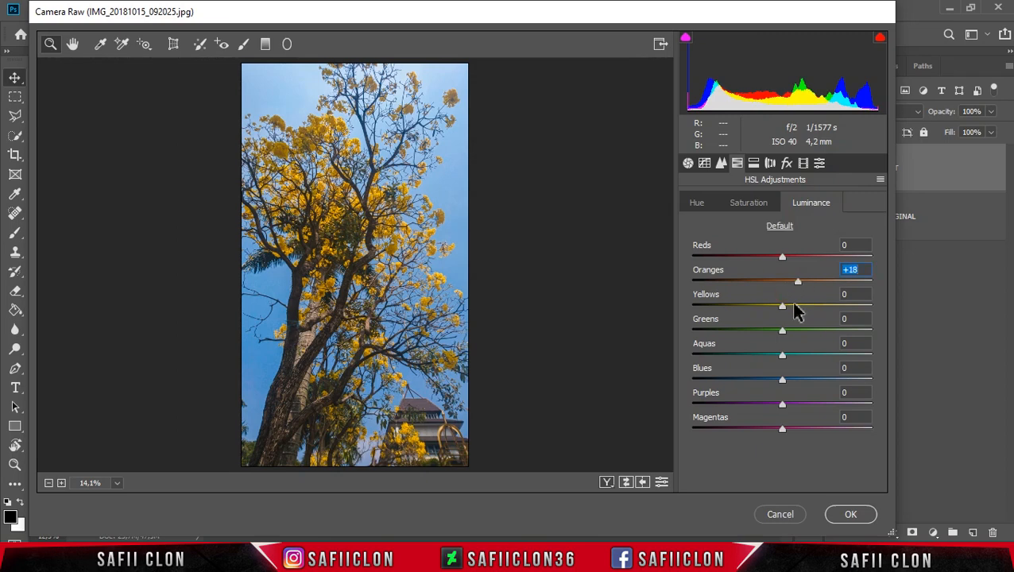
pyautogui.moveTo(782, 307); pyautogui.dragTo(801, 314)
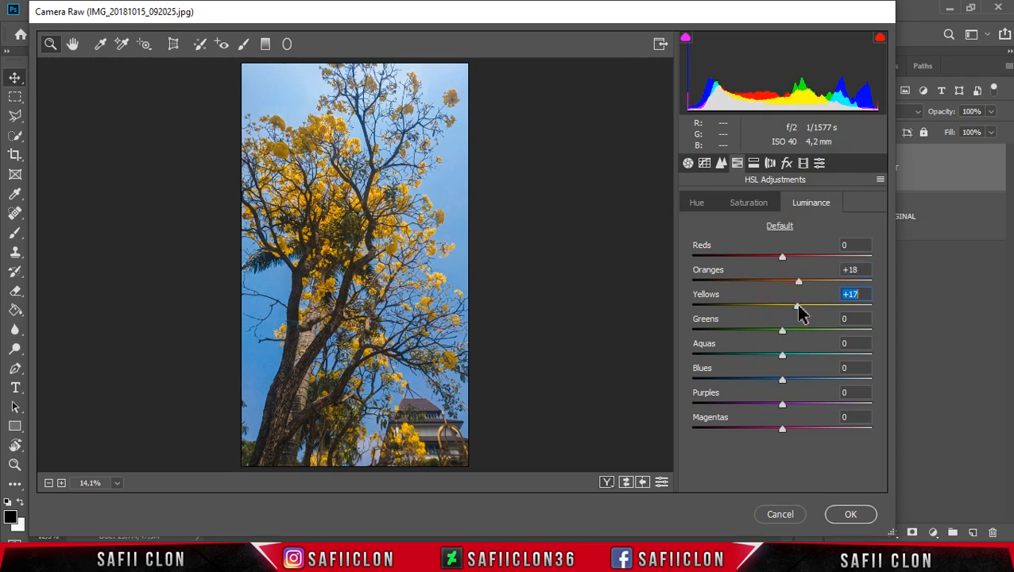
pyautogui.moveTo(784, 355); pyautogui.dragTo(773, 385)
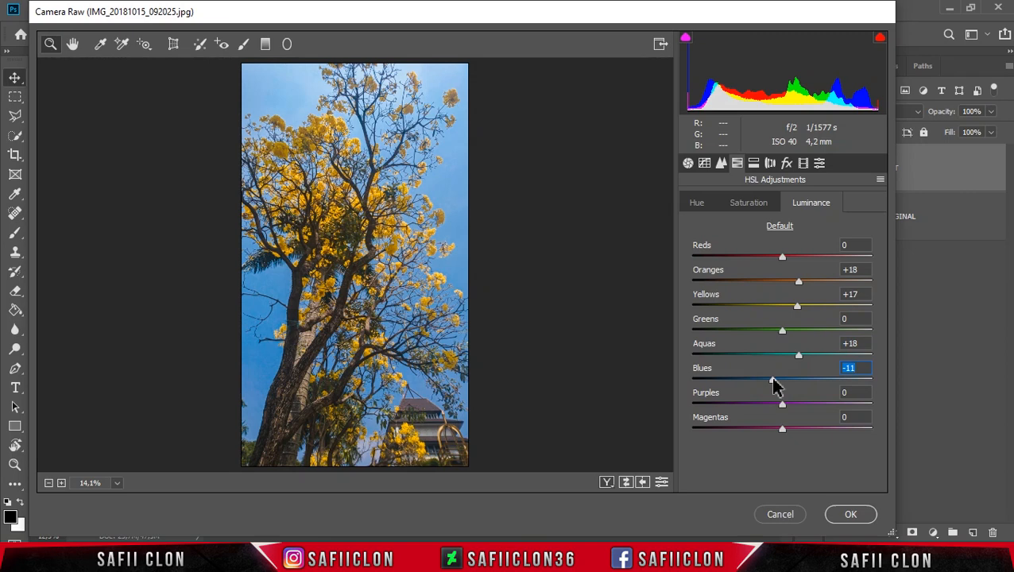
# - Calibrate the primaries: Red Hue -10 and Saturation +22, Green Saturation +50, Blue Hue -4 and Saturation +11
pyautogui.click(803, 164)
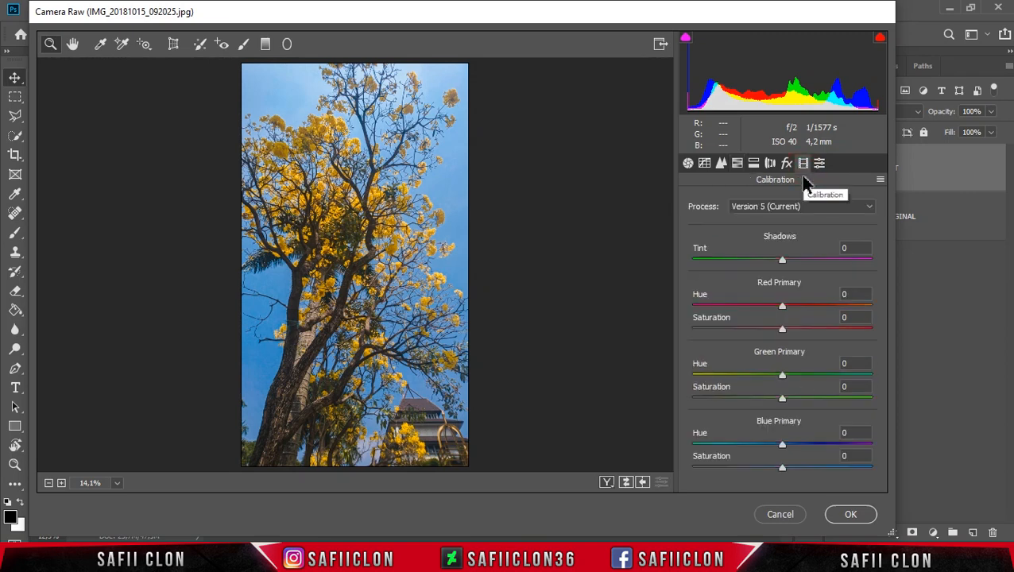
pyautogui.moveTo(783, 310); pyautogui.dragTo(771, 308)
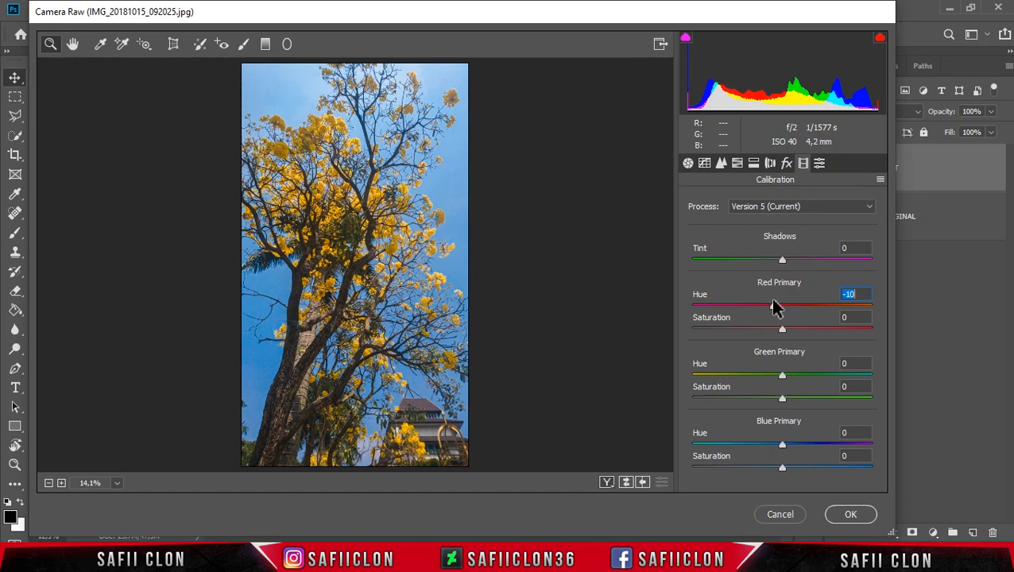
pyautogui.moveTo(782, 328); pyautogui.dragTo(803, 330)
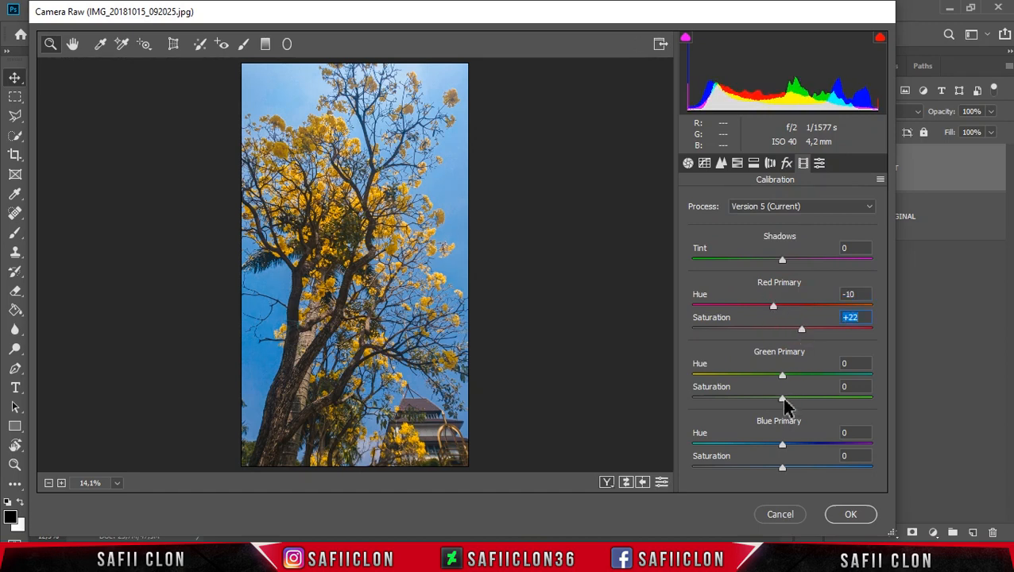
pyautogui.moveTo(783, 400); pyautogui.dragTo(828, 399)
pyautogui.moveTo(783, 446); pyautogui.dragTo(793, 472)
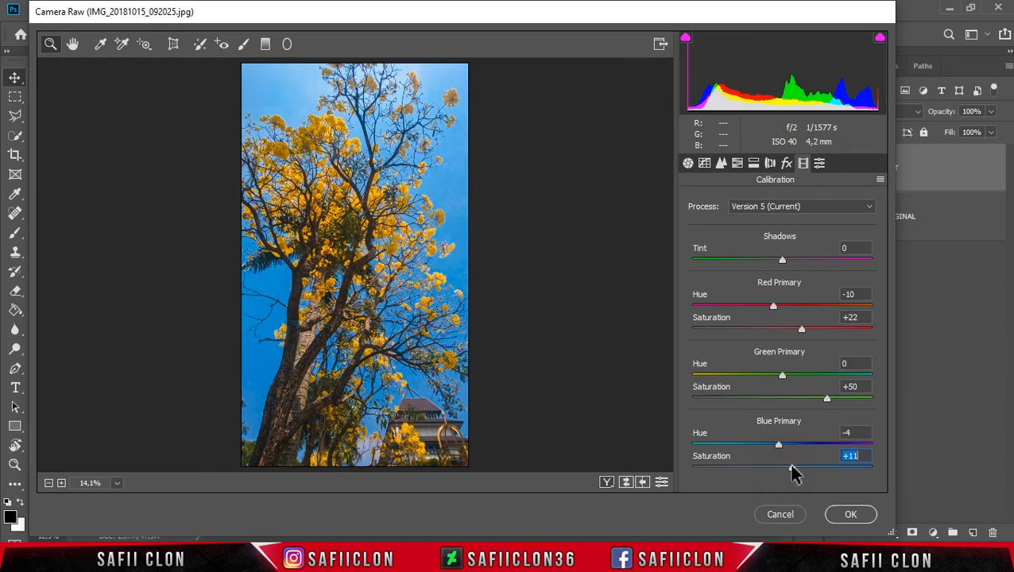
# - Cycle through the before/after comparison views, return to the single view and apply the Camera Raw adjustments
pyautogui.click(605, 484)
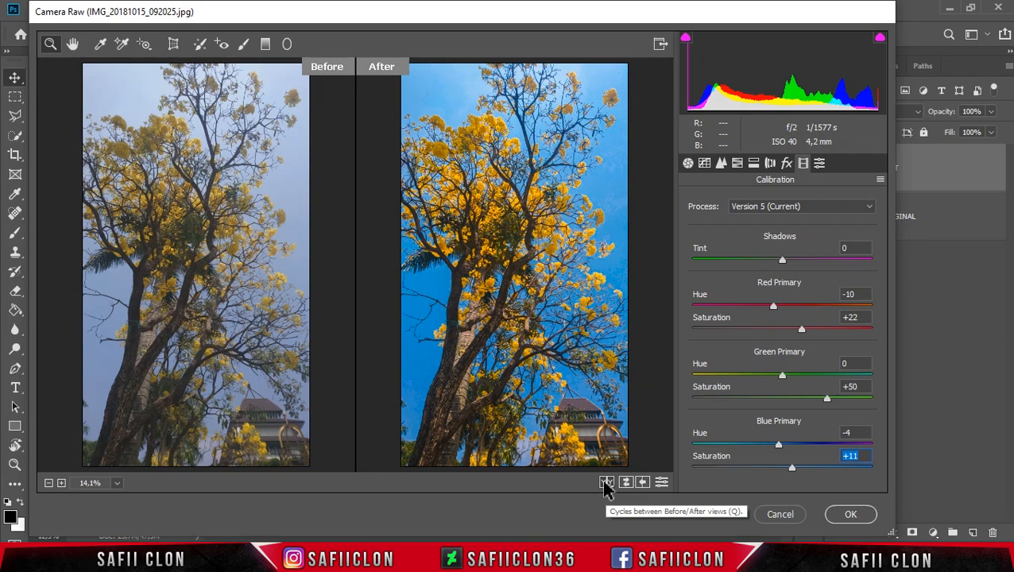
pyautogui.click(605, 485)
pyautogui.click(606, 485)
pyautogui.click(605, 485)
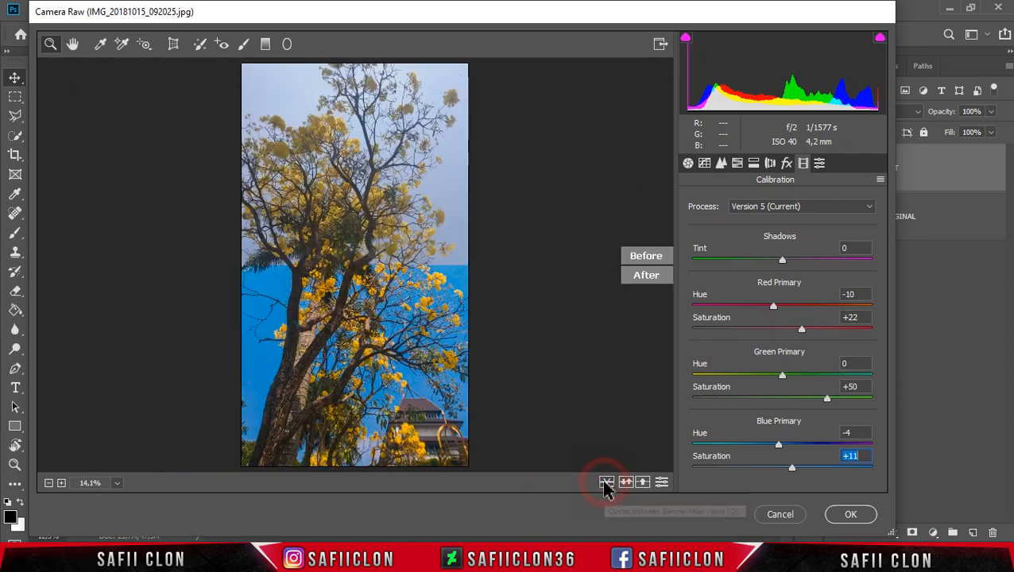
pyautogui.click(606, 483)
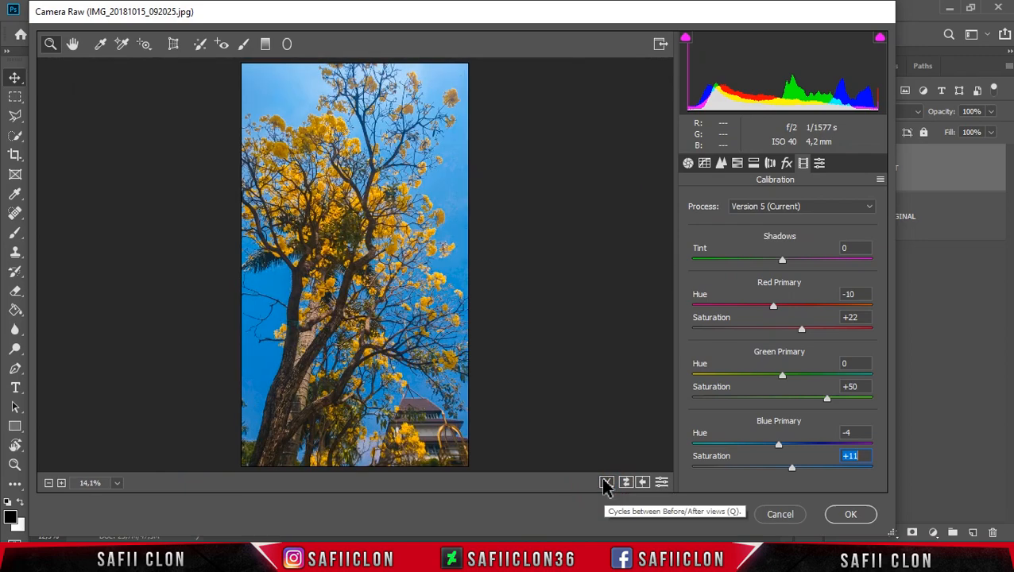
pyautogui.click(851, 515)
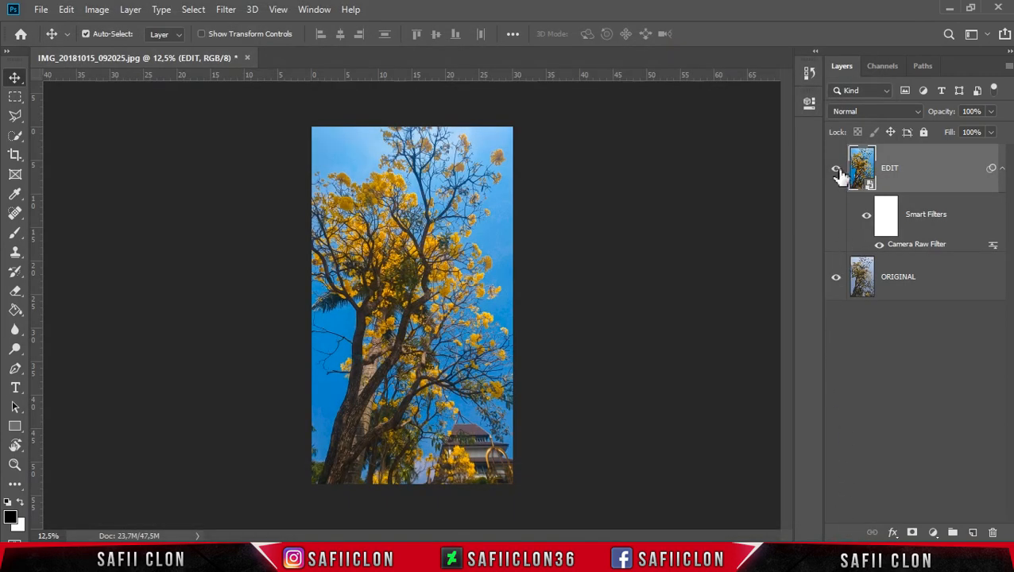
# - Toggle the EDIT layer's visibility to compare the graded photo with the original
pyautogui.click(836, 170)
pyautogui.click(836, 171)
pyautogui.click(837, 171)
pyautogui.click(837, 171)
# - Add a Selective Color adjustment layer above the EDIT layer
pyautogui.click(914, 164)
pyautogui.click(934, 532)
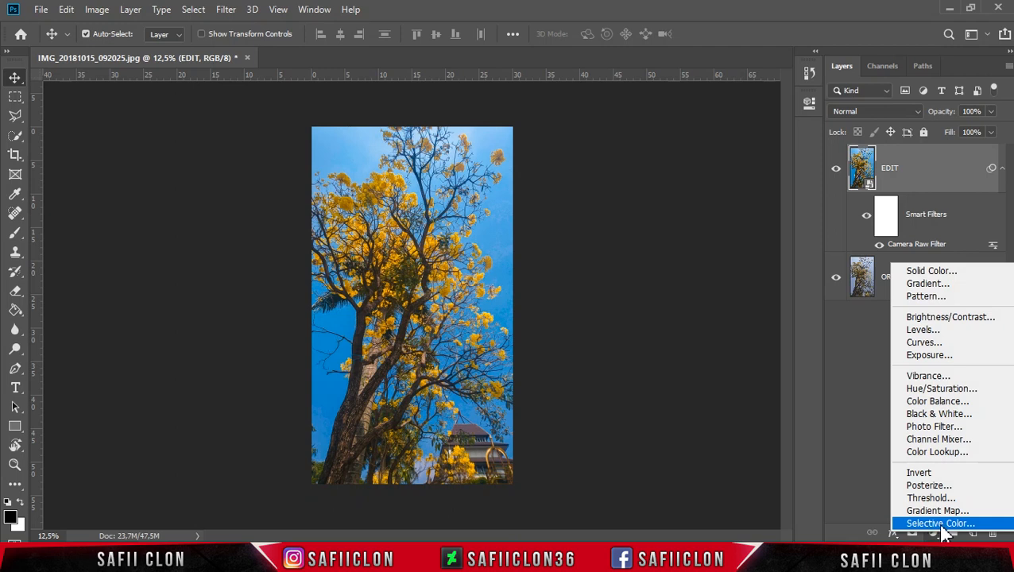
pyautogui.click(941, 524)
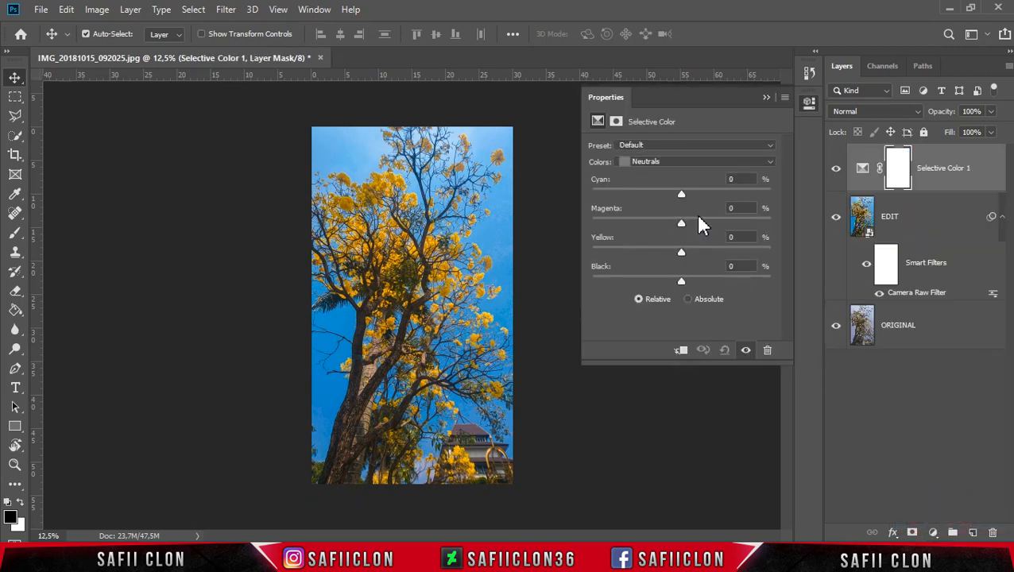
# - Adjust the Yellows in Selective Color, lowering Cyan to about -13% and reducing Yellow
pyautogui.click(679, 165)
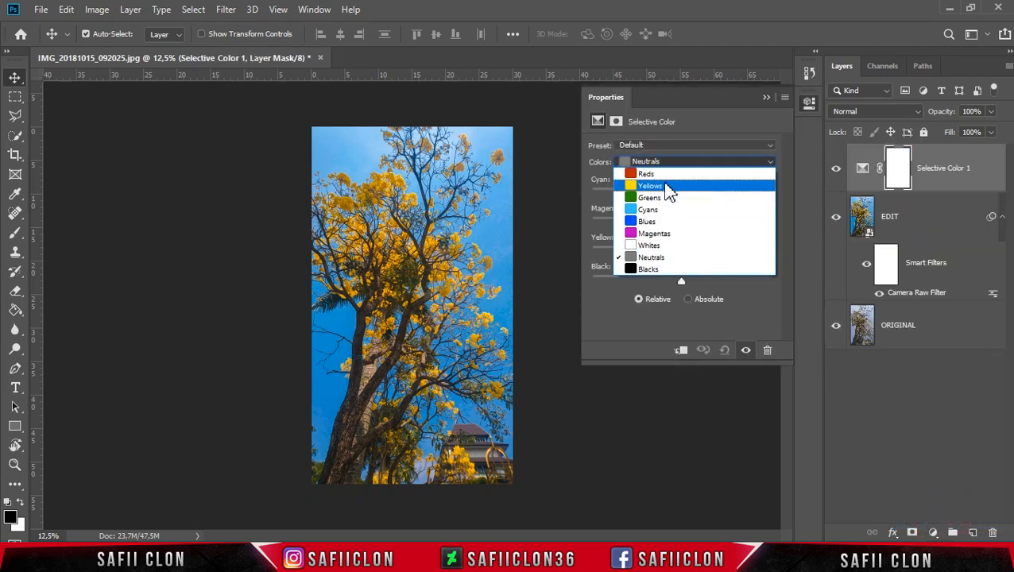
pyautogui.click(665, 188)
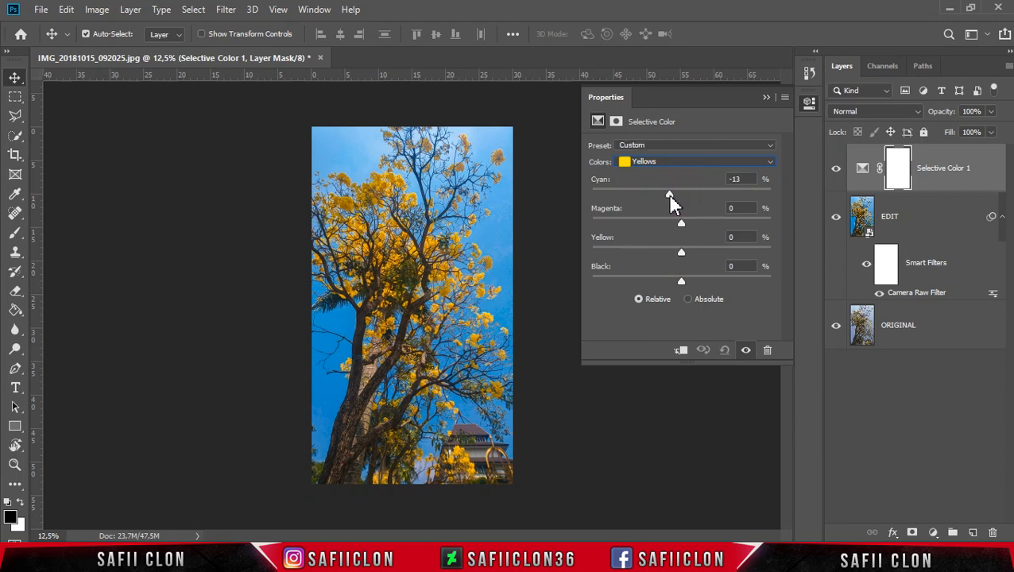
pyautogui.moveTo(668, 196); pyautogui.dragTo(667, 196)
pyautogui.moveTo(684, 245); pyautogui.dragTo(684, 245)
pyautogui.moveTo(668, 252); pyautogui.dragTo(667, 251)
# - Raise the Yellow amount slightly for the Cyans and set Black to -42% for the Blues
pyautogui.click(688, 164)
pyautogui.click(669, 211)
pyautogui.moveTo(684, 250); pyautogui.dragTo(693, 250)
pyautogui.click(683, 164)
pyautogui.click(661, 222)
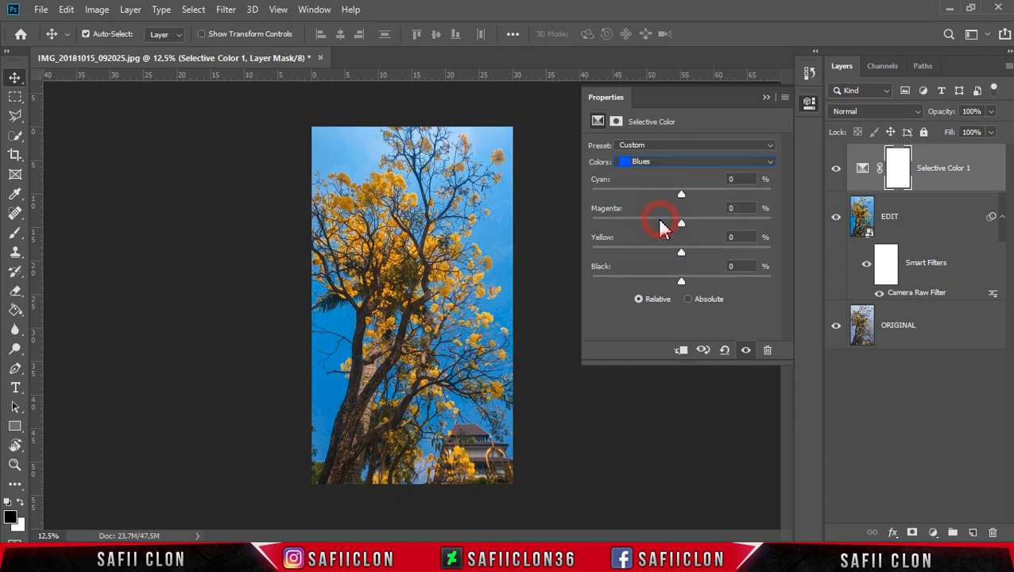
pyautogui.moveTo(682, 281); pyautogui.dragTo(652, 281)
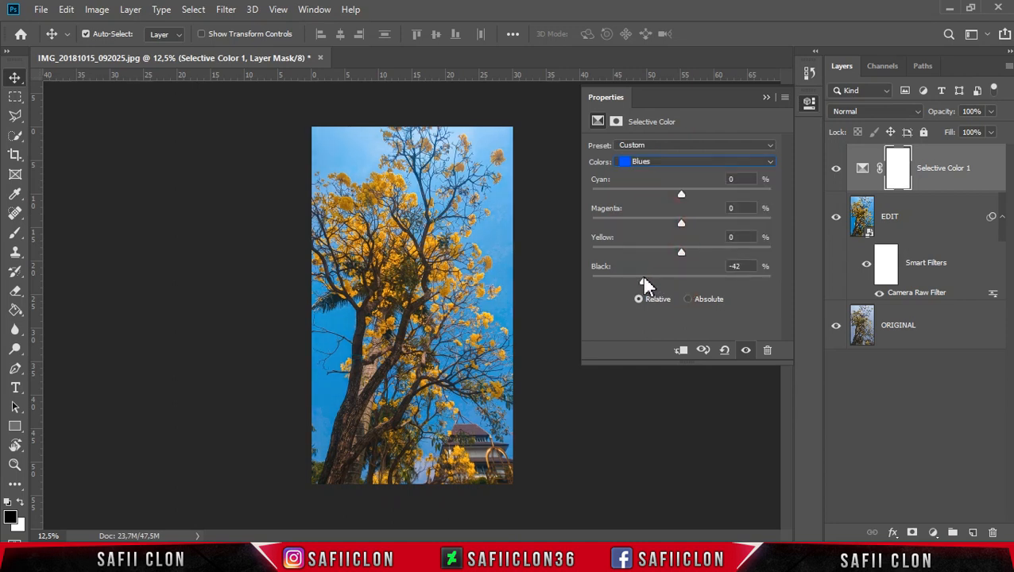
# - Adjust the Neutrals with Cyan at -15%, slightly less Magenta and Yellow, and more Black
pyautogui.click(685, 163)
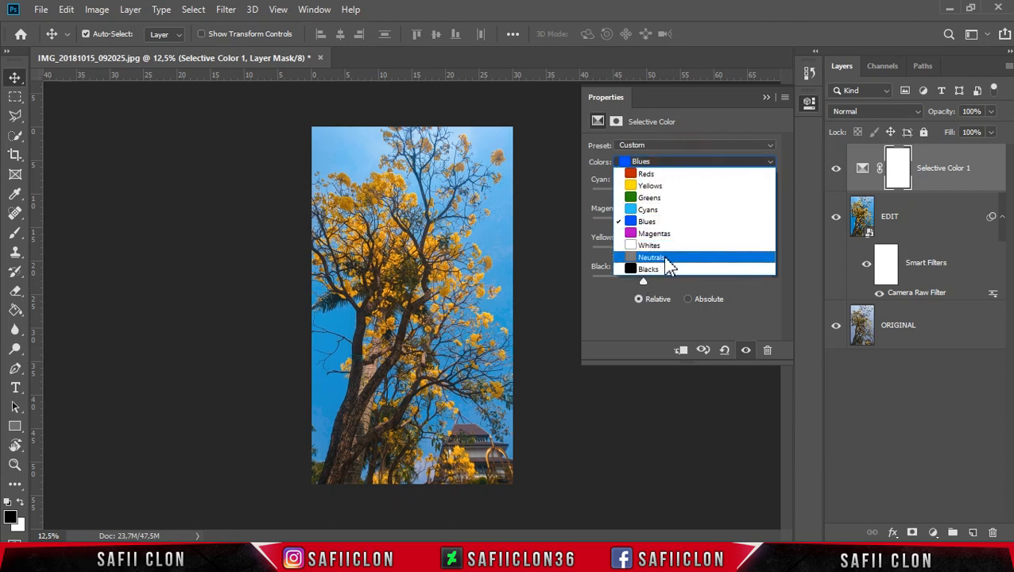
pyautogui.click(670, 258)
pyautogui.moveTo(681, 195); pyautogui.dragTo(668, 195)
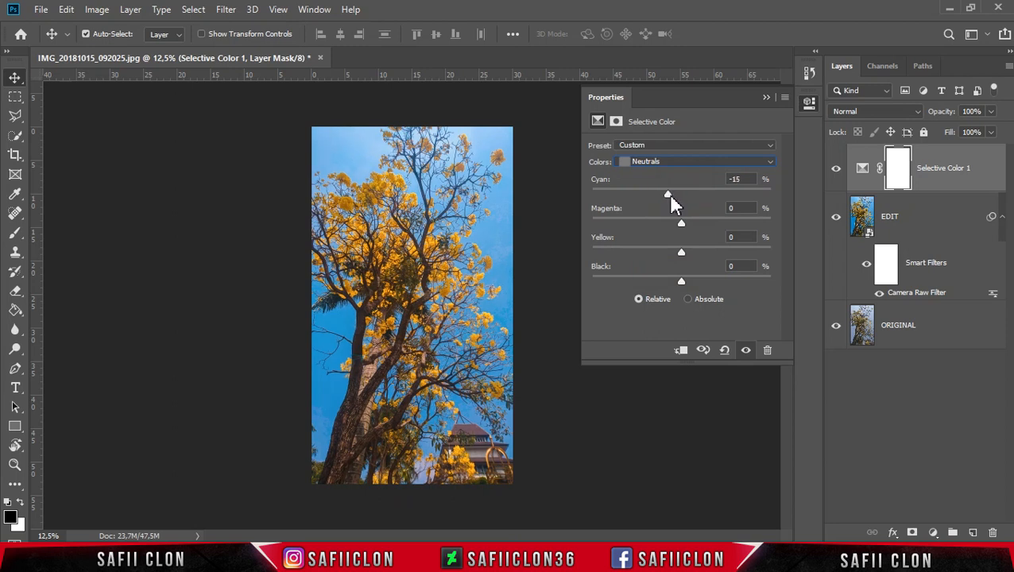
pyautogui.moveTo(681, 223); pyautogui.dragTo(676, 223)
pyautogui.moveTo(681, 251); pyautogui.dragTo(679, 253)
pyautogui.moveTo(681, 283); pyautogui.dragTo(694, 276)
# - Collapse the Selective Color properties and toggle the adjustment layer's visibility to compare its effect
pyautogui.click(768, 98)
pyautogui.click(836, 169)
pyautogui.click(836, 168)
# - Group the Selective Color 1 and EDIT layers into a group named EDIT
pyautogui.click(943, 164)
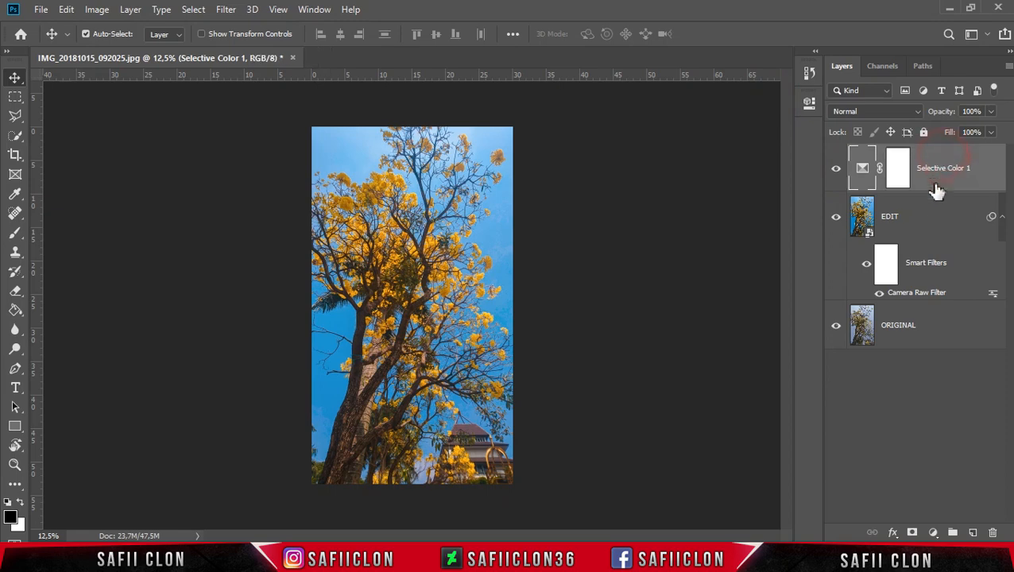
pyautogui.keyDown('shift'); pyautogui.click(932, 219); pyautogui.keyUp('shift')
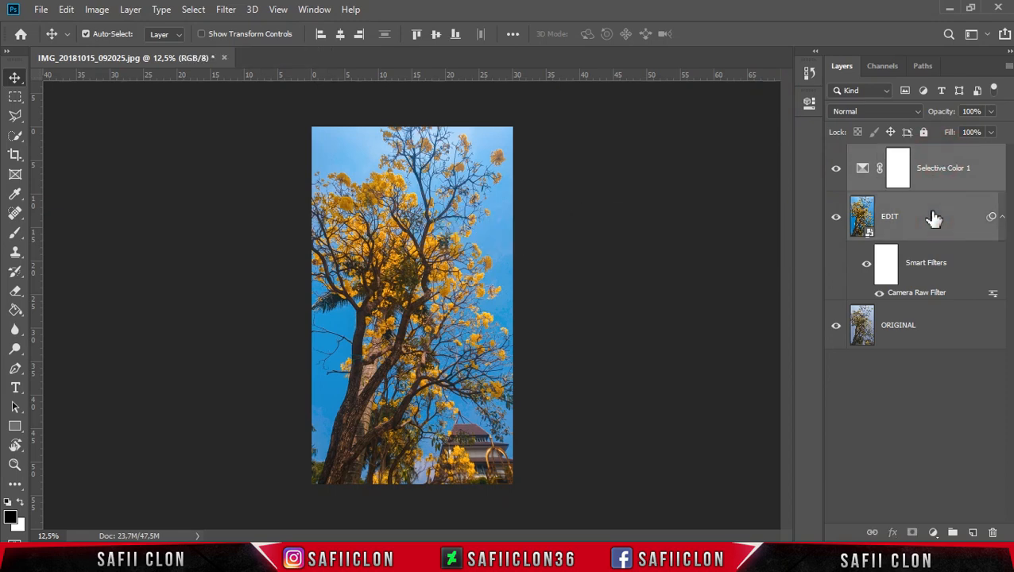
pyautogui.rightClick(931, 216)
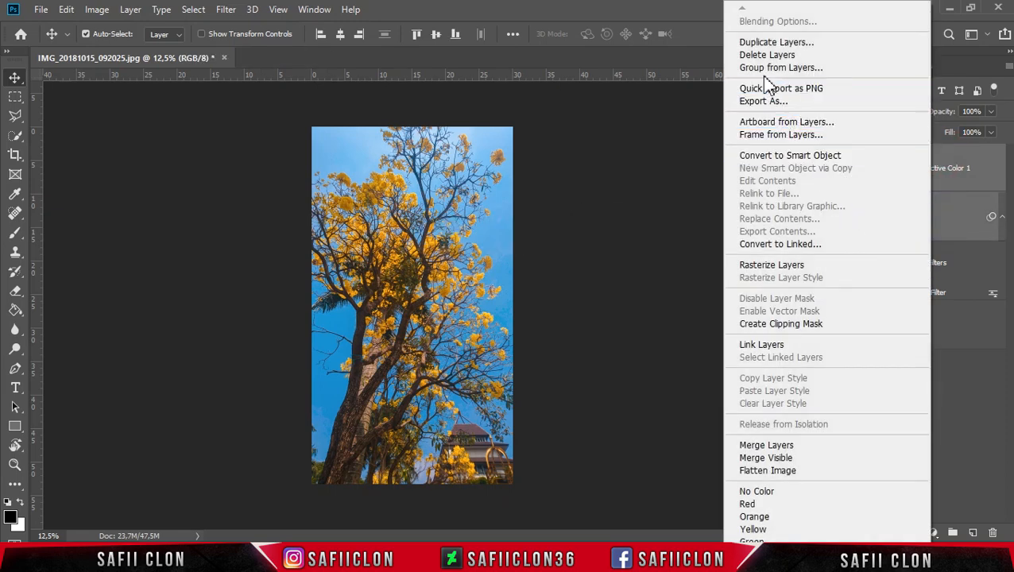
pyautogui.click(762, 70)
pyautogui.write('ED')
pyautogui.click(627, 163)
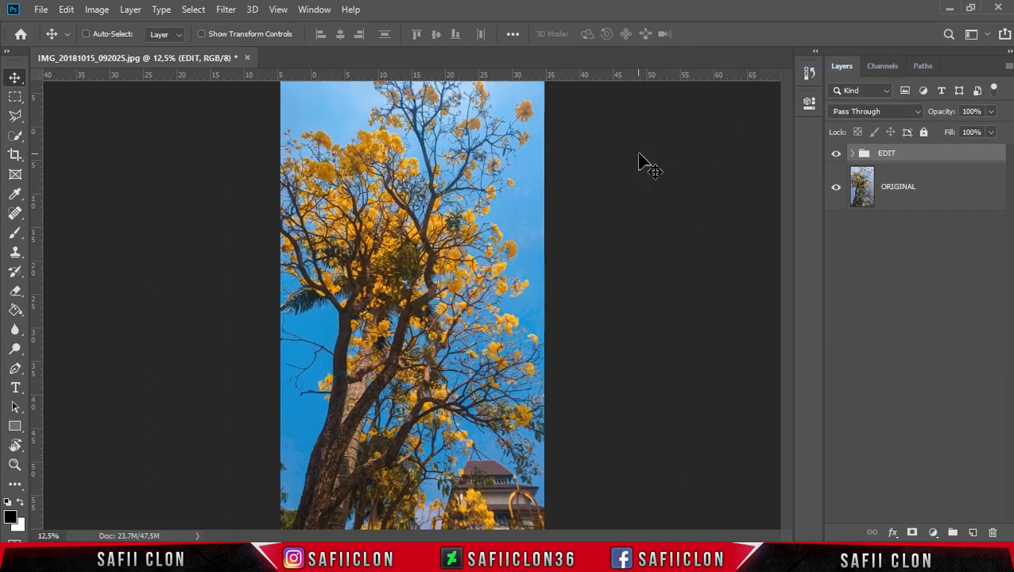
# - Toggle the EDIT group's visibility at several zoom levels to compare the graded photo with the original
pyautogui.hotkey('ctrl', '+')
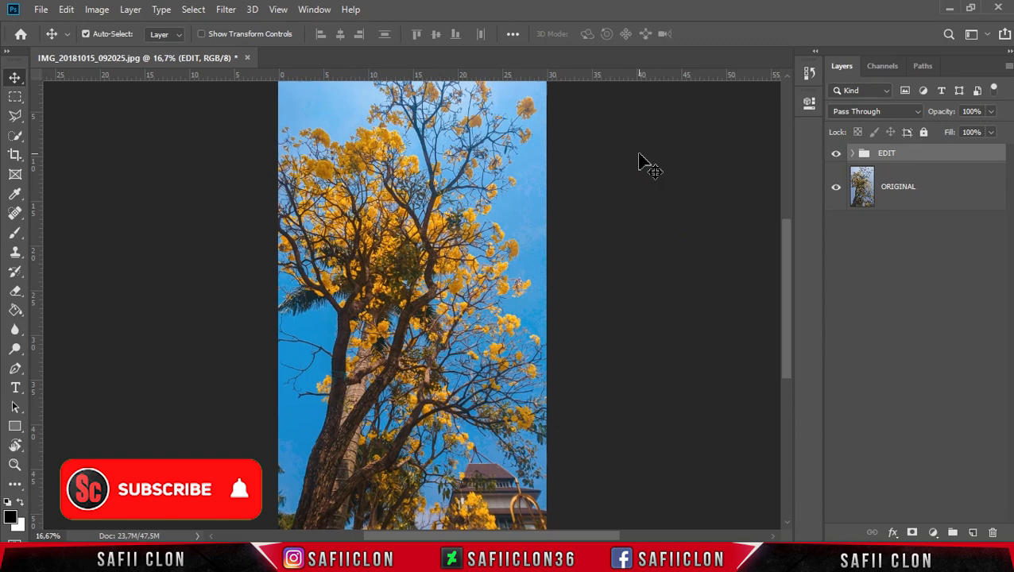
pyautogui.click(836, 155)
pyautogui.click(836, 155)
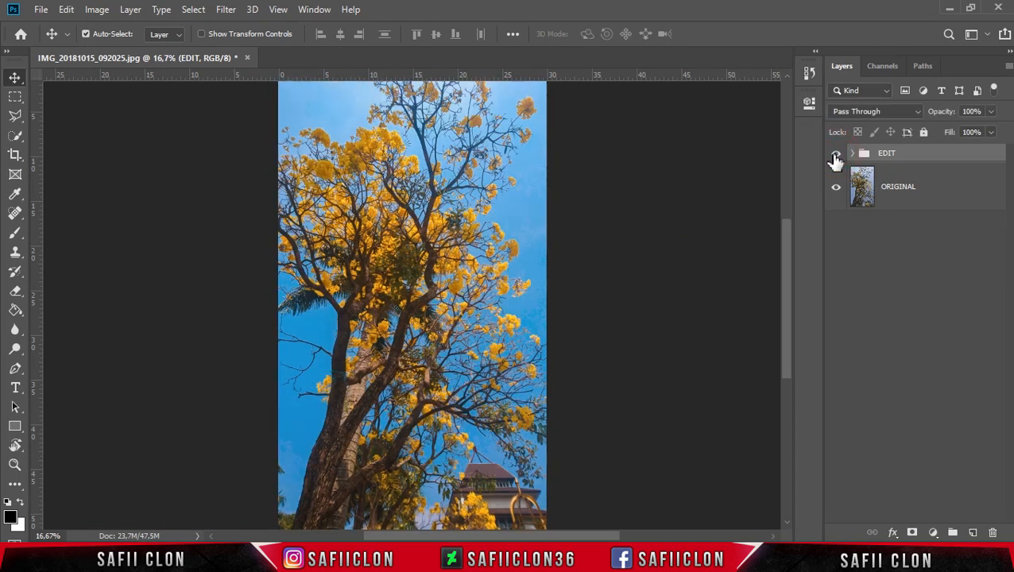
pyautogui.click(835, 155)
pyautogui.click(836, 155)
pyautogui.hotkey('ctrl', '+')
pyautogui.hotkey('ctrl', '+')
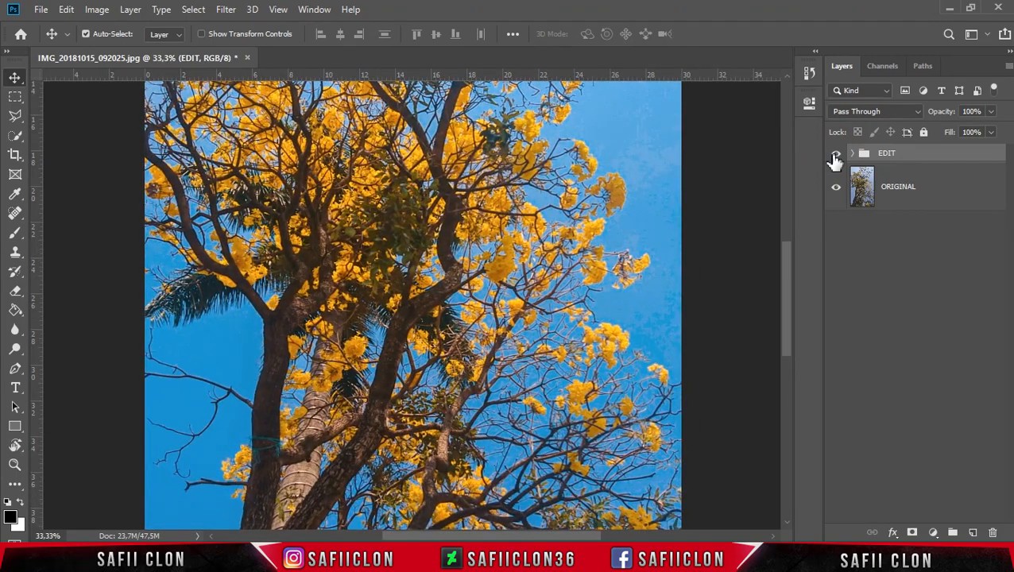
pyautogui.click(835, 155)
pyautogui.click(835, 155)
pyautogui.hotkey('ctrl', '-')
pyautogui.hotkey('ctrl', '-')
pyautogui.hotkey('ctrl', '-')
pyautogui.hotkey('ctrl', '+')
pyautogui.click(835, 155)
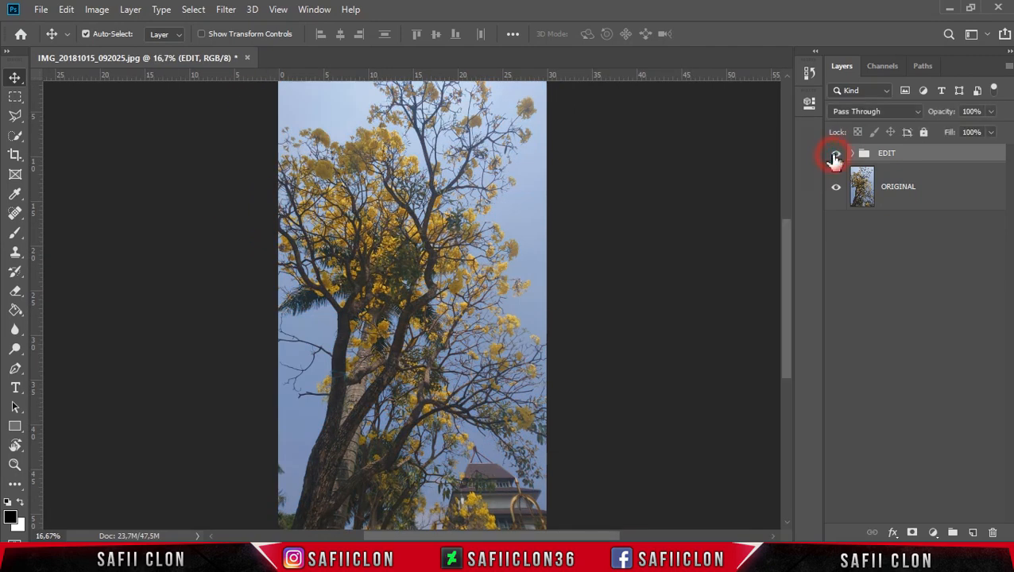
pyautogui.click(836, 155)
pyautogui.click(835, 155)
pyautogui.click(835, 155)
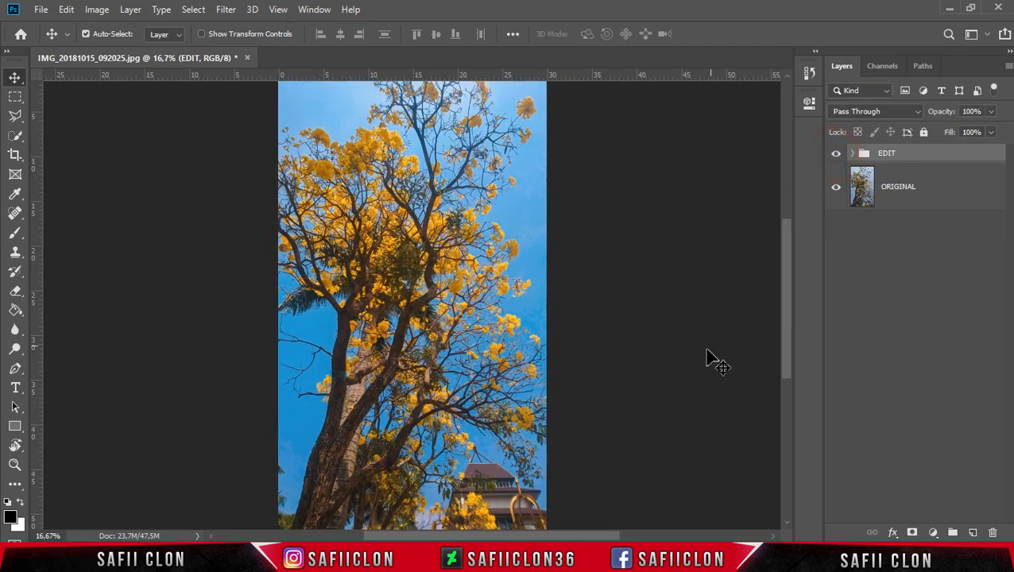